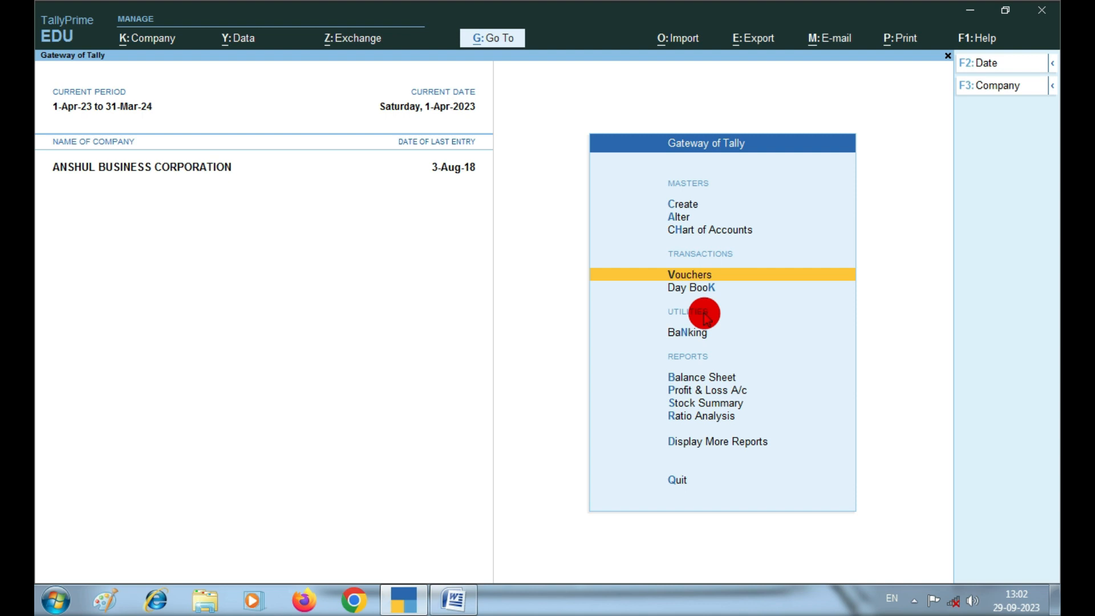
- Open voucher entry, view the Sales voucher and switch back to a Purchase Order voucher
key(Return)
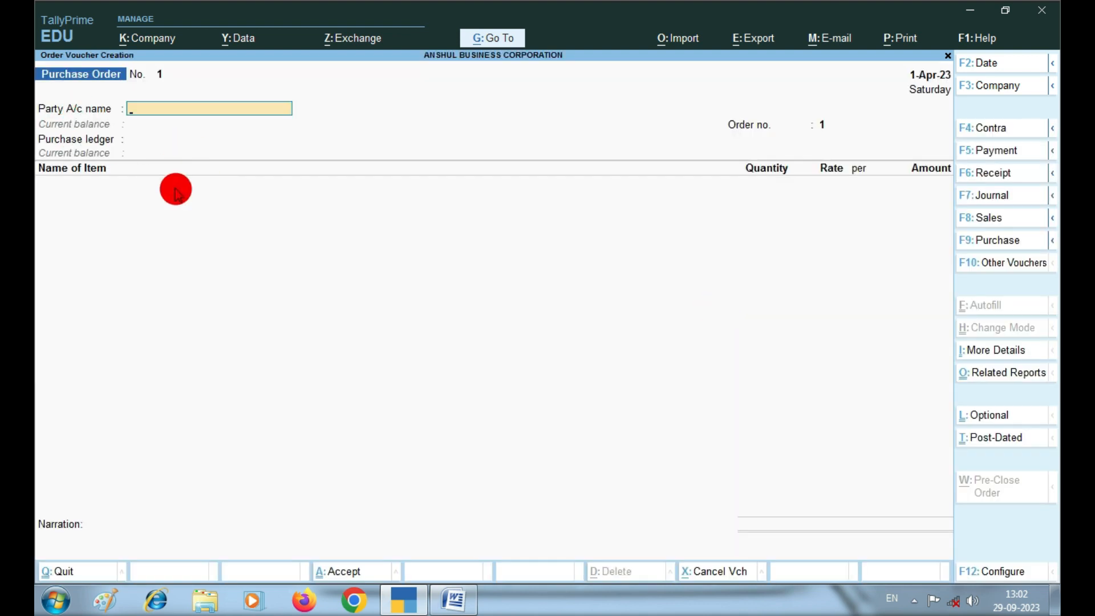
key(F8)
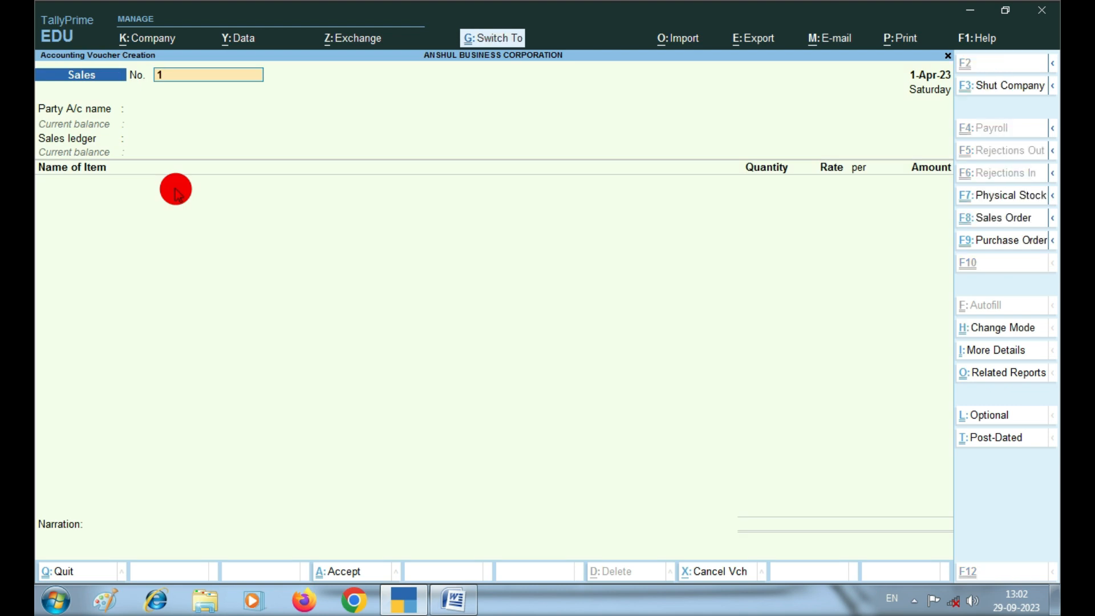
key(ctrl+F9)
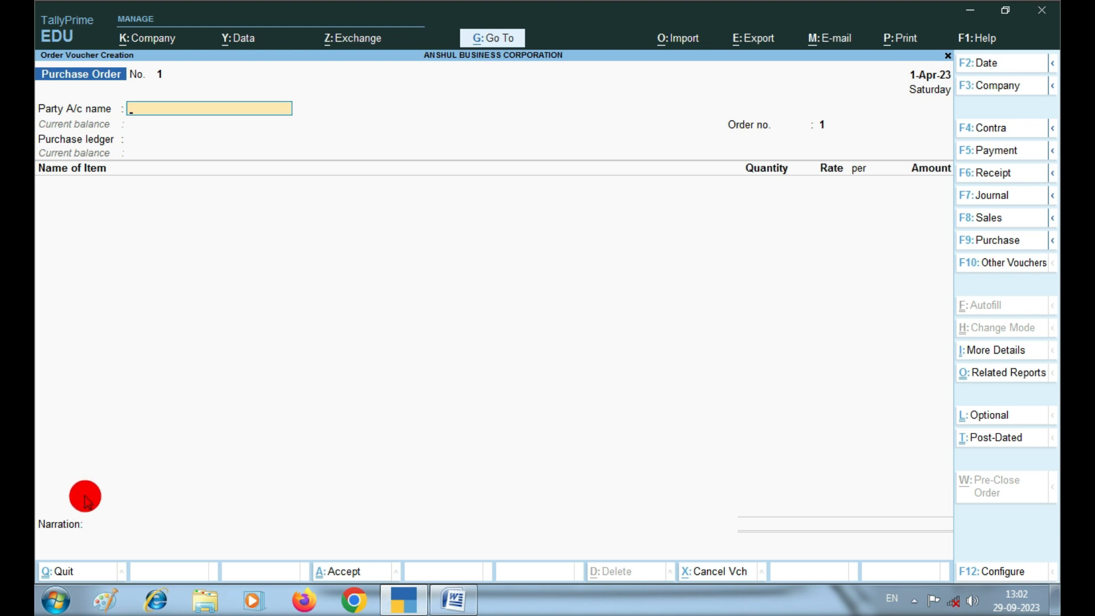
- Examine the full list of voucher types, including the inactive ones, from the order vouchers up to Credit Note
click(1019, 263)
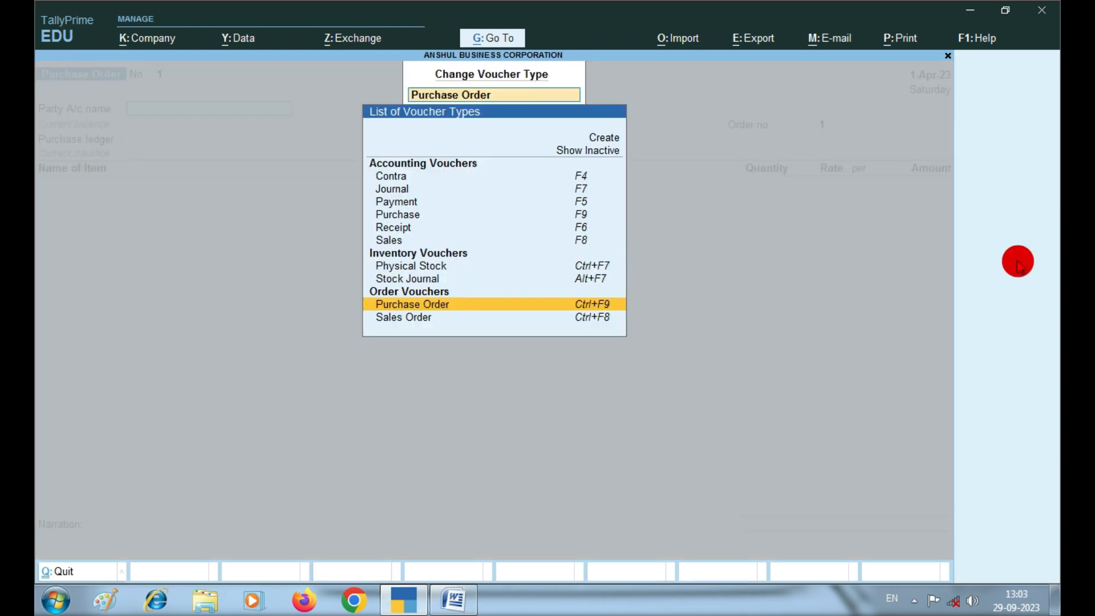
click(597, 152)
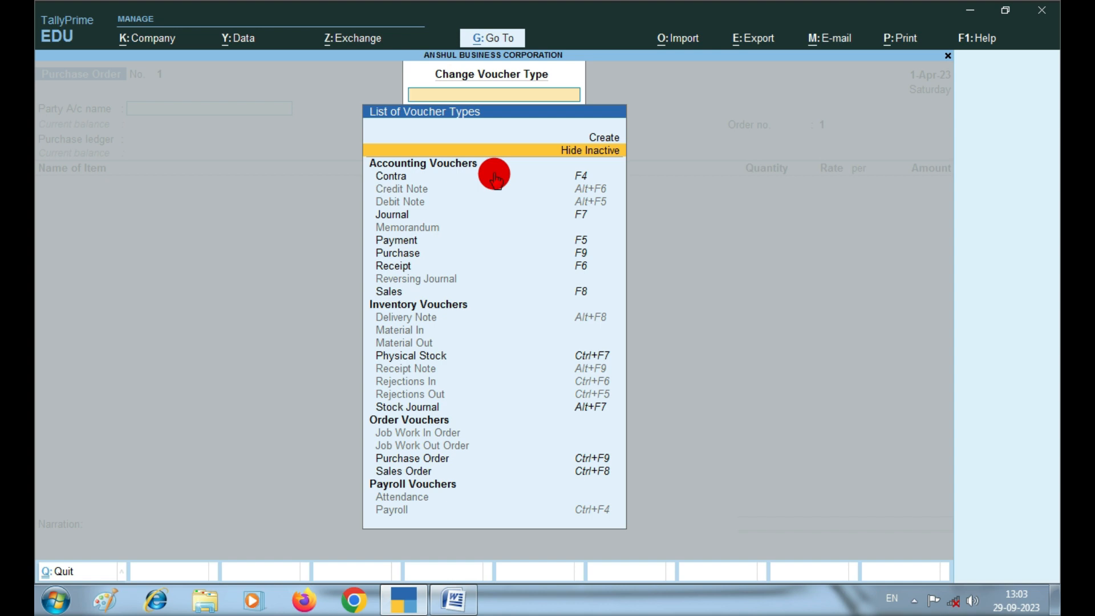
key(Down)
key(Down)
key(Down)
key(Down)
key(Down)
key(Down)
key(Down)
key(Down)
key(Down)
key(Down)
key(Down)
key(Down)
key(Down)
key(Down)
key(Down)
key(Down)
key(Down)
key(Down)
key(Down)
key(Down)
key(Down)
key(Down)
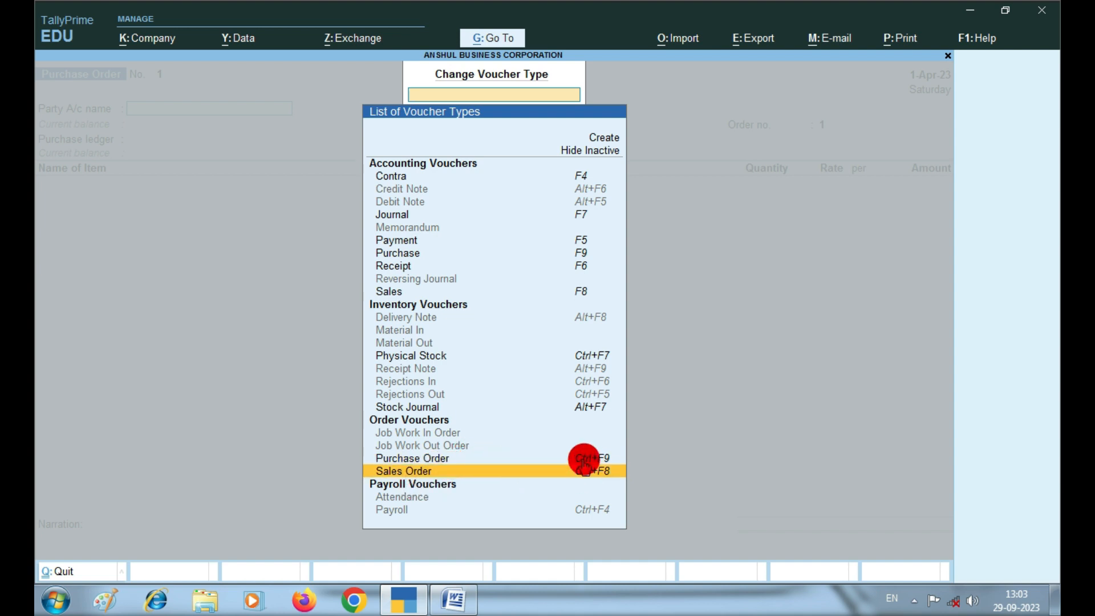
key(Up)
key(Up)
key(Up)
key(Up)
key(Up)
key(Up)
key(Up)
key(Up)
key(Up)
key(Up)
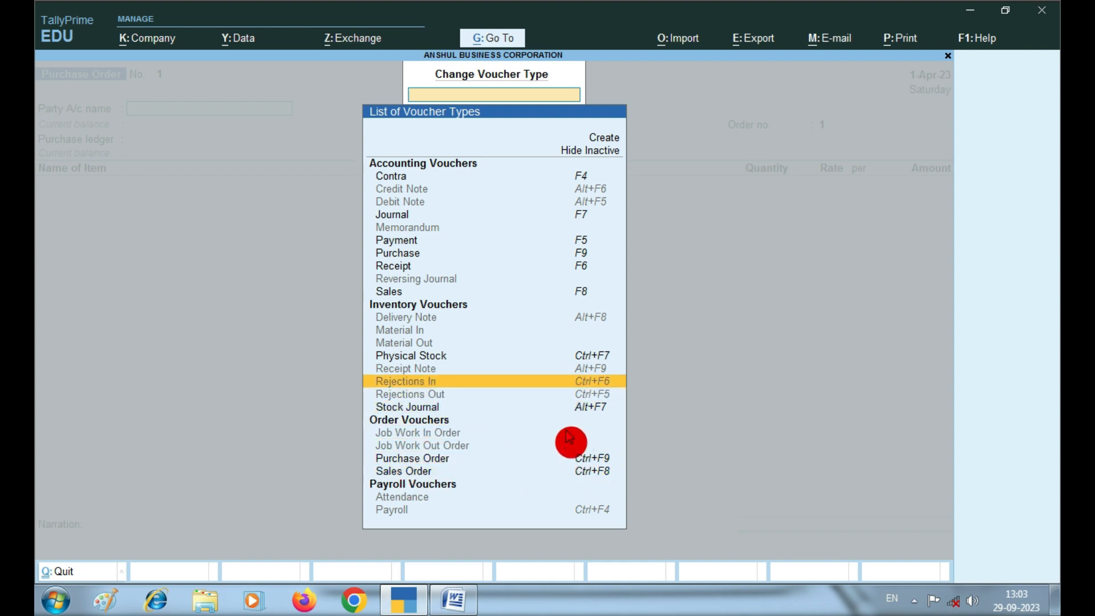
key(Up)
key(Up)
key(Up)
key(Up)
key(Up)
key(Up)
key(Up)
key(Up)
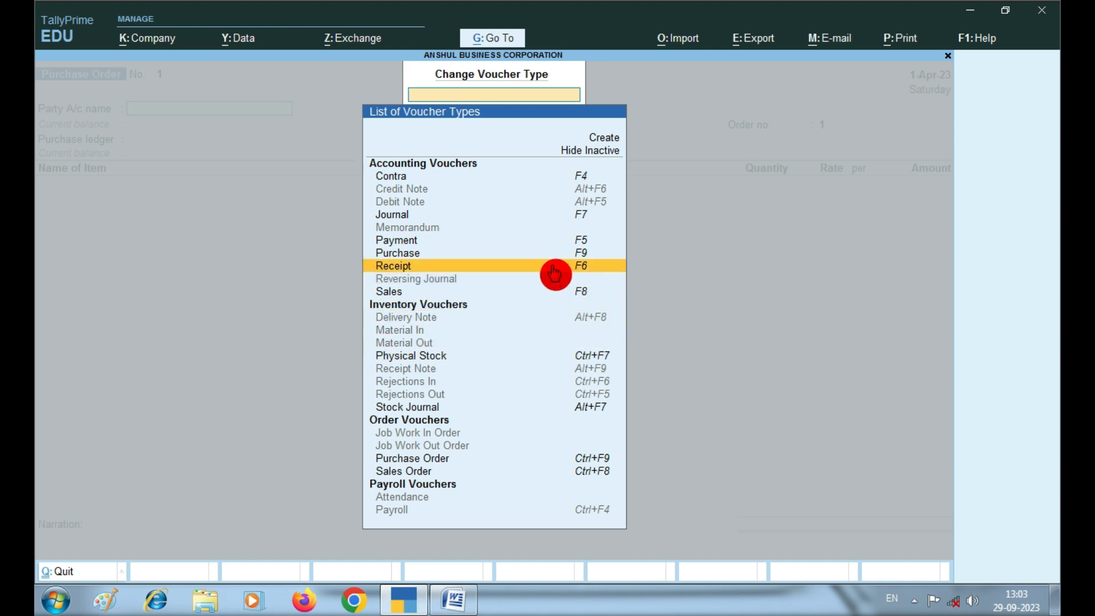
key(Up)
key(Up)
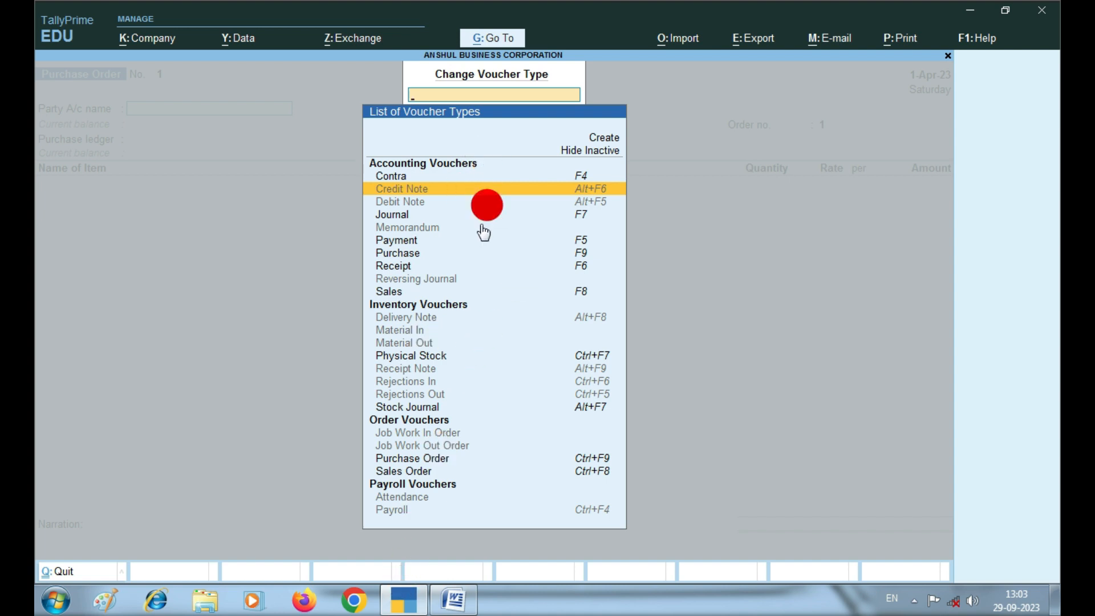
- Activate the Credit Note voucher type and return to the Purchase Order voucher
click(489, 190)
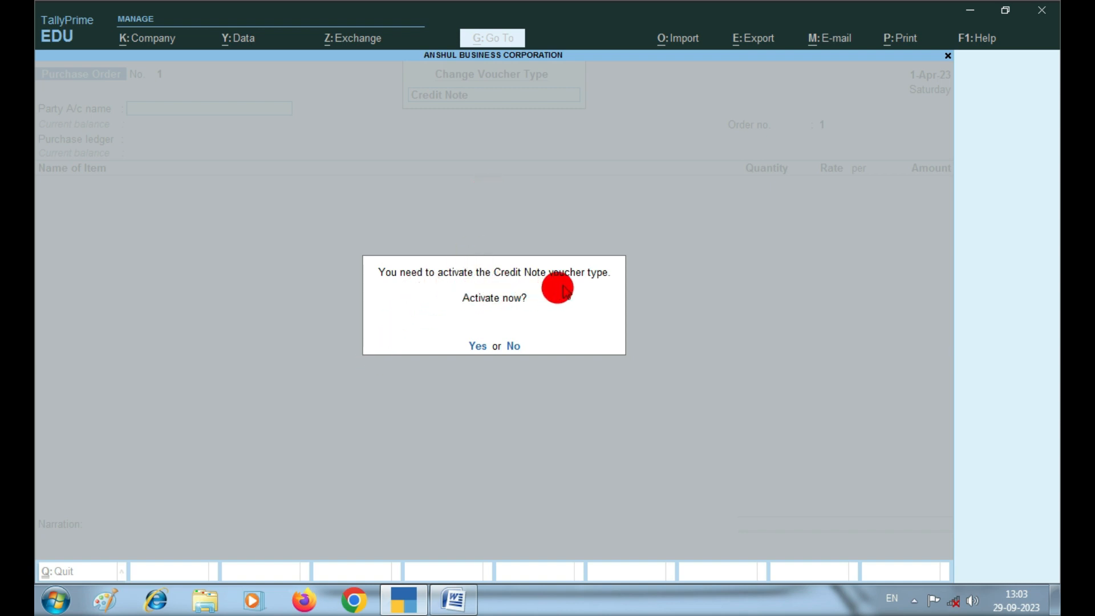
click(480, 345)
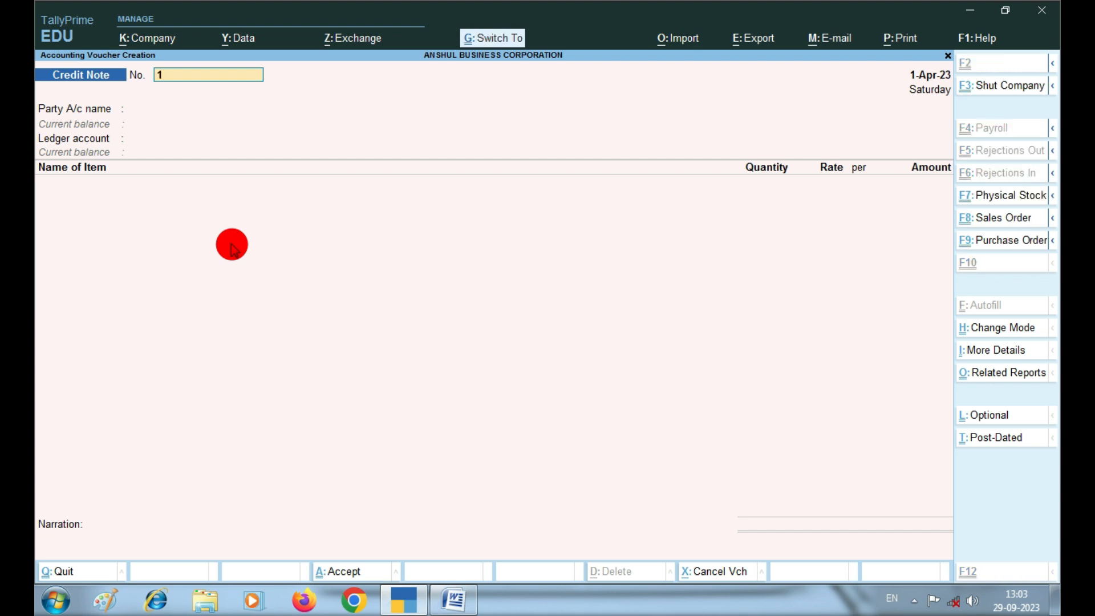
key(ctrl+F9)
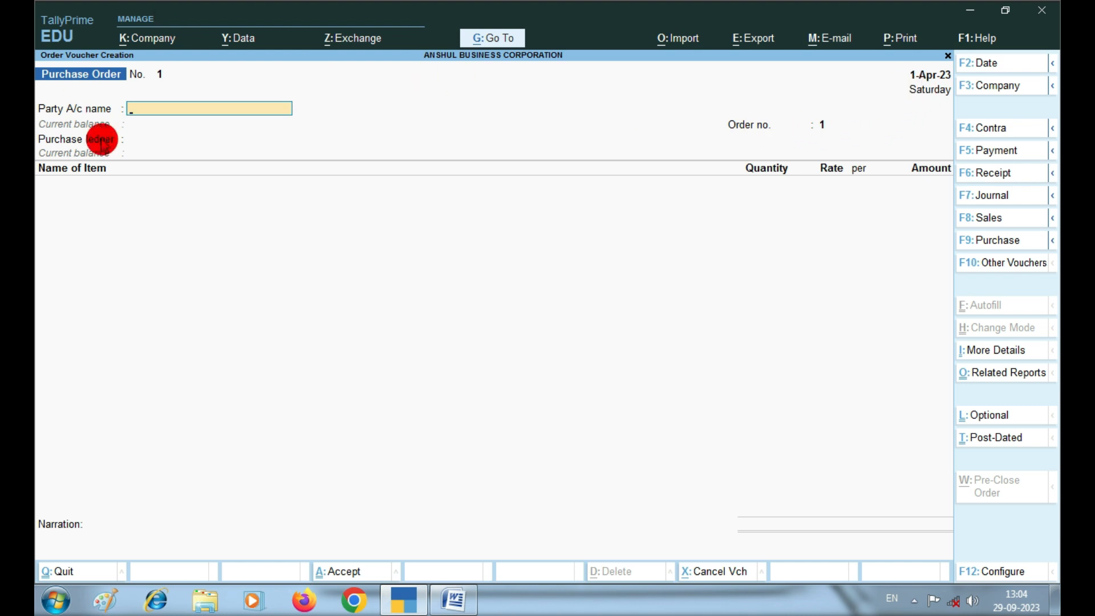
- Set the party account to ADITYA FURNITURE RUPRA RAOD ODISHA and the payment terms to CASH, leaving the other order details blank
text(A)
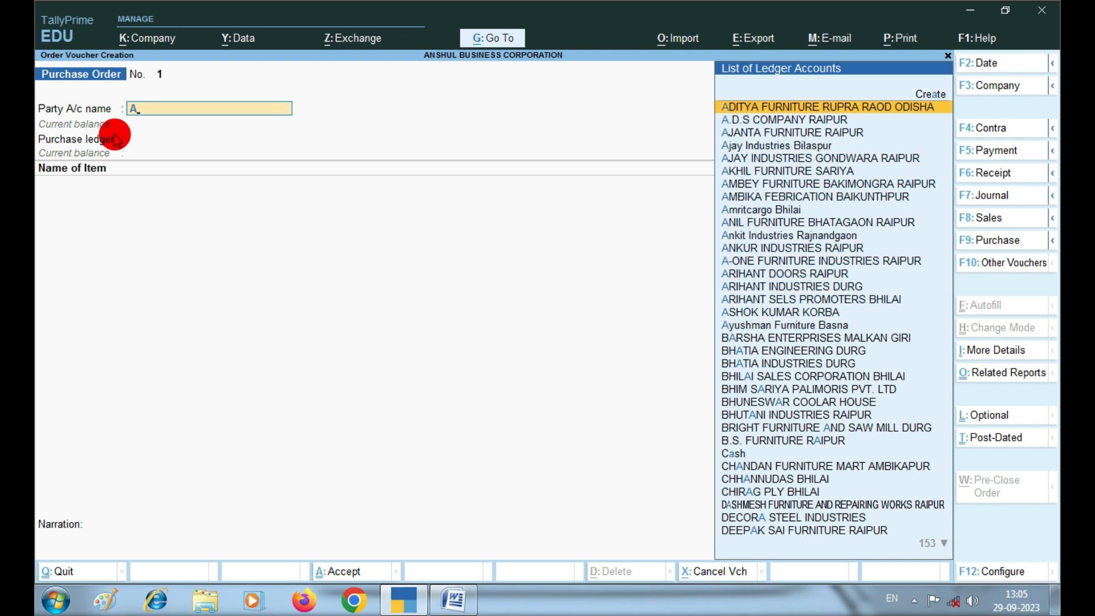
key(Return)
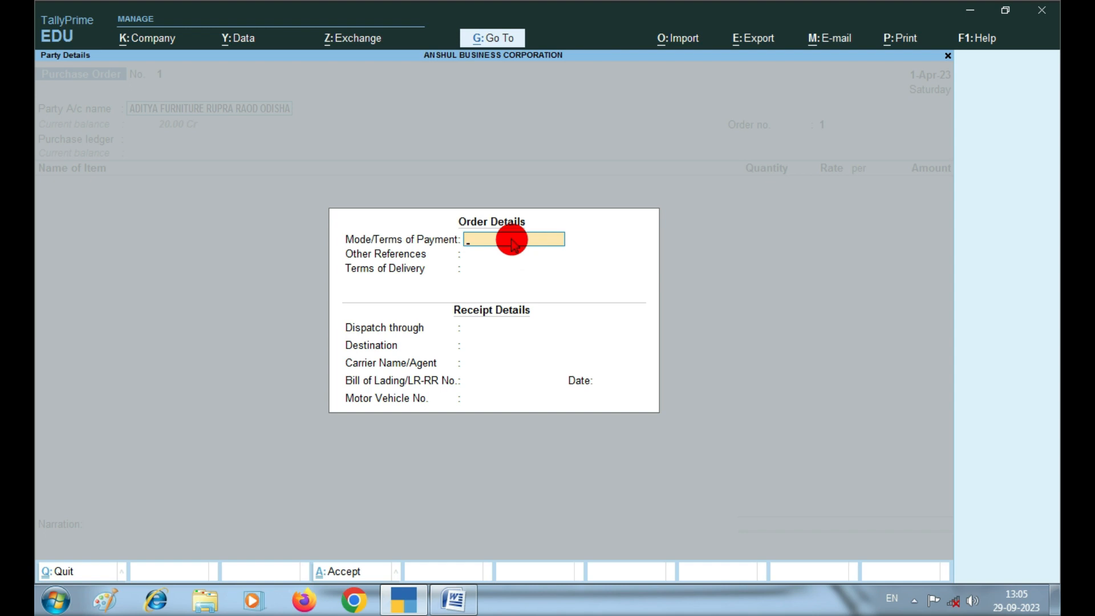
key(Return)
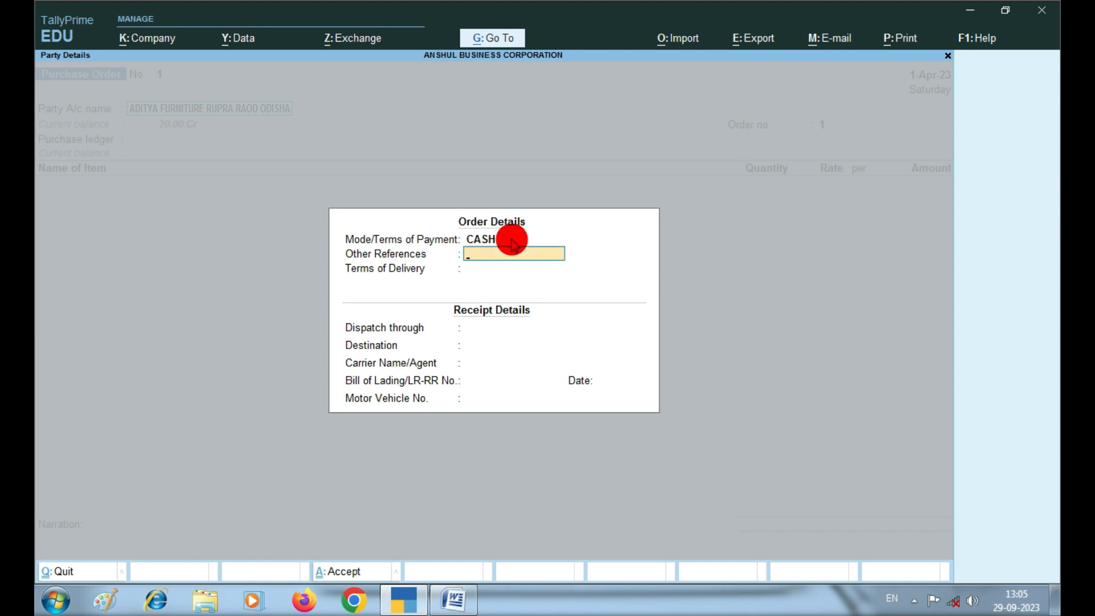
key(Return)
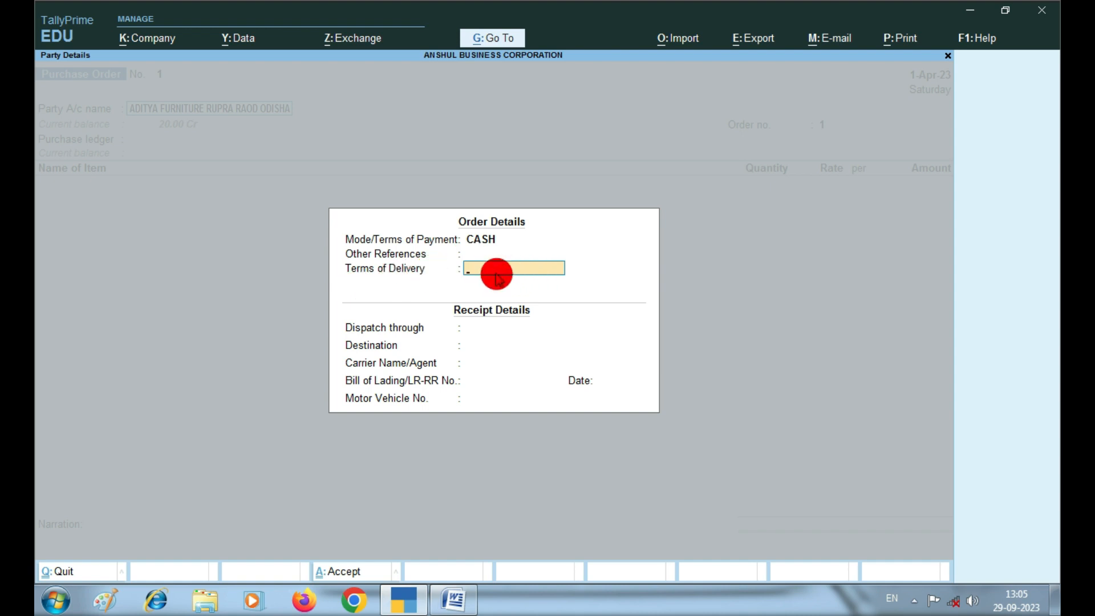
key(Return)
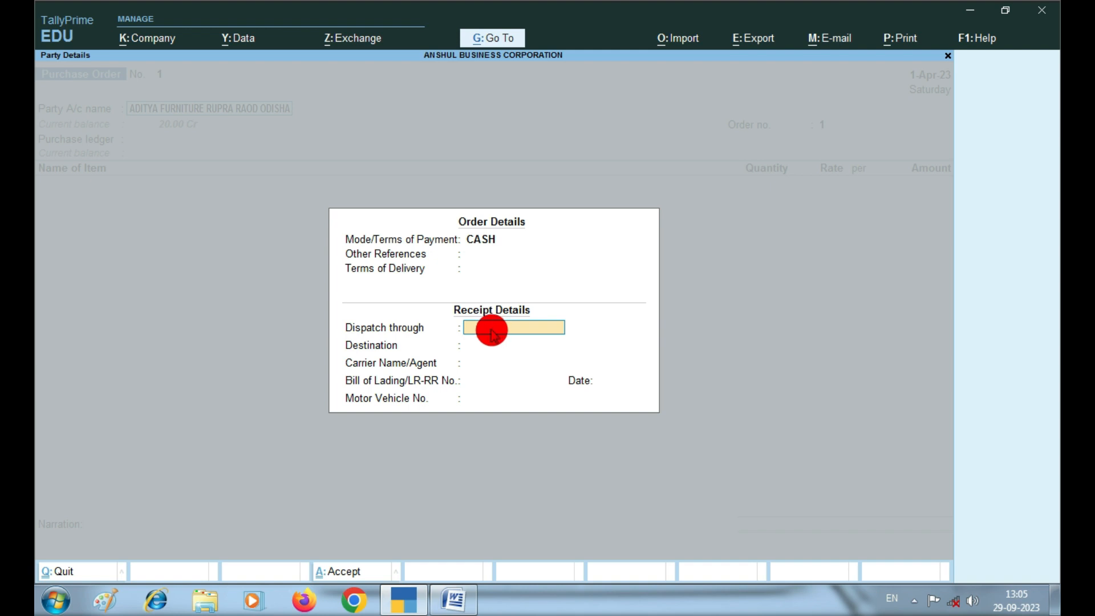
- Set the destination to SIKAR in the receipt details, leaving dispatch, carrier, bill of lading and vehicle number blank
key(Return)
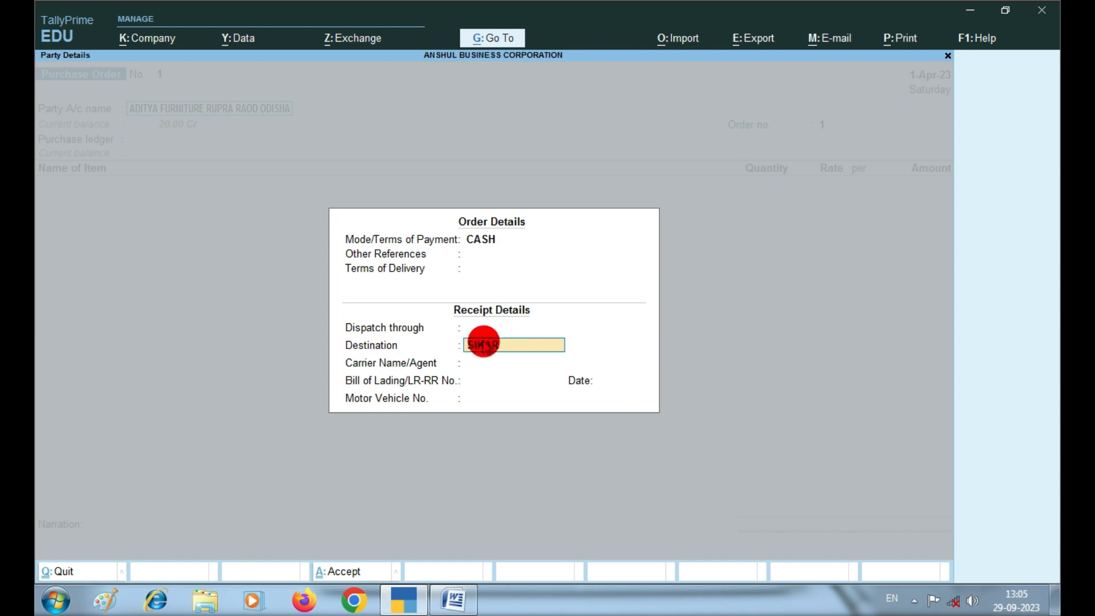
key(Return)
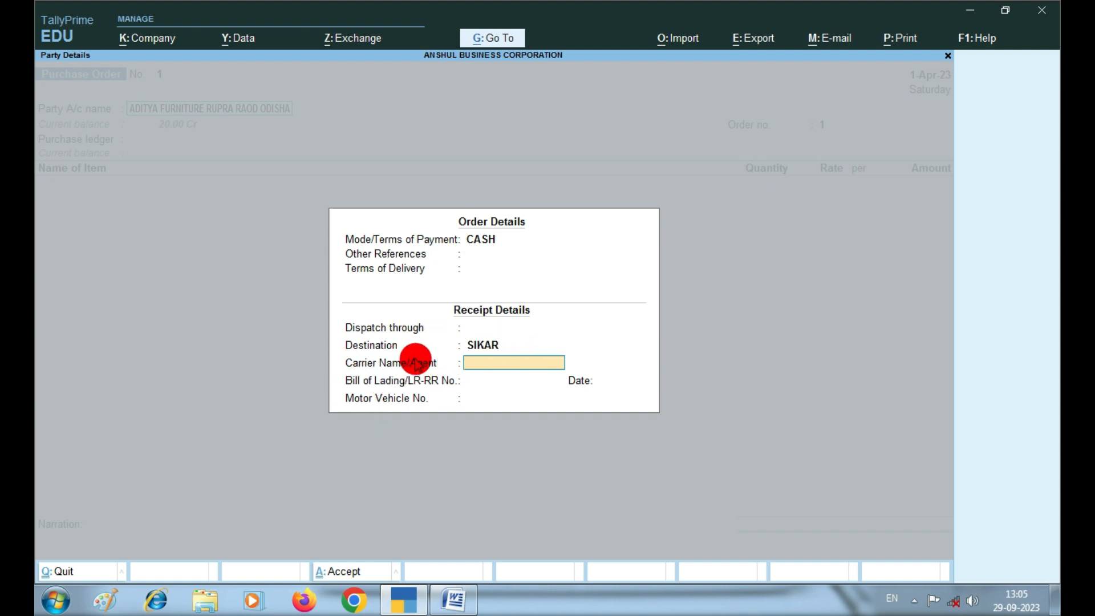
key(Return)
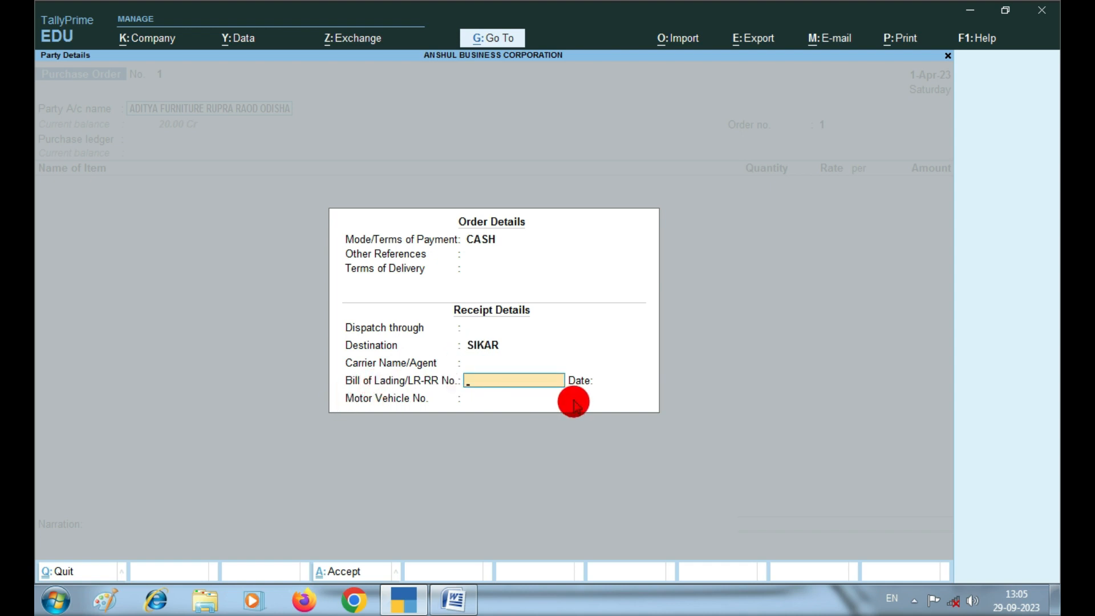
key(Return)
key(Return)
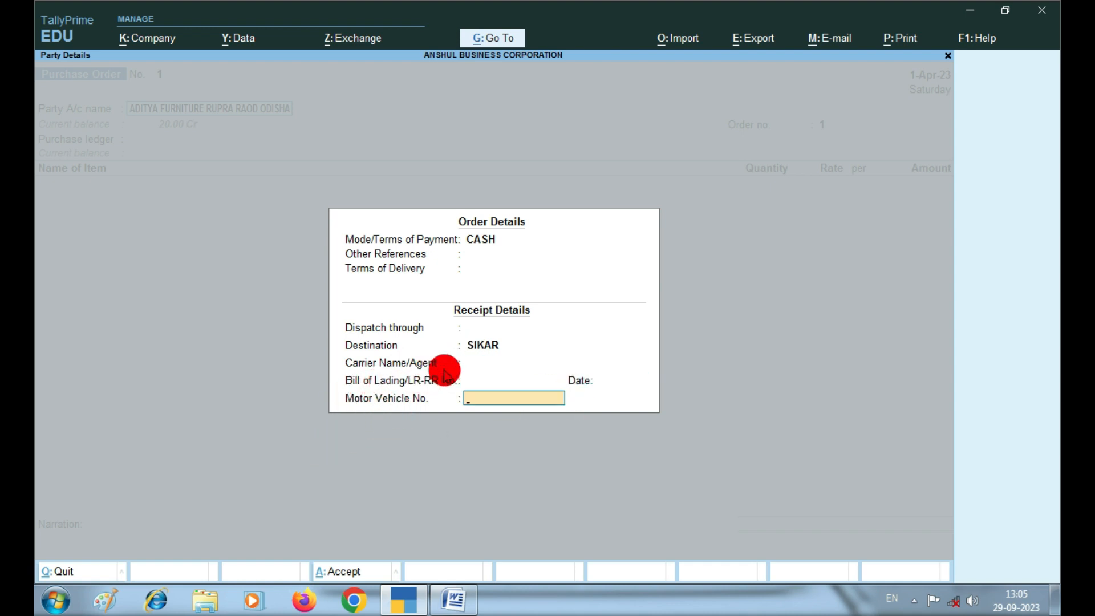
key(Return)
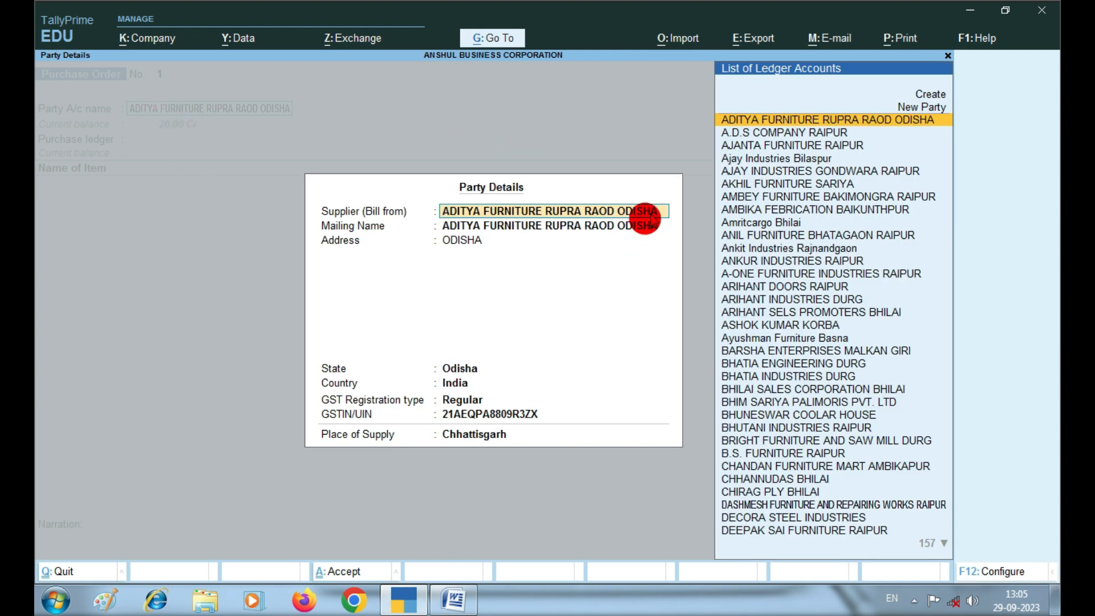
- Accept the supplier's party details as filled in, keeping Regular GST registration and Chhattisgarh as the place of supply
key(Return)
key(Return)
key(Return)
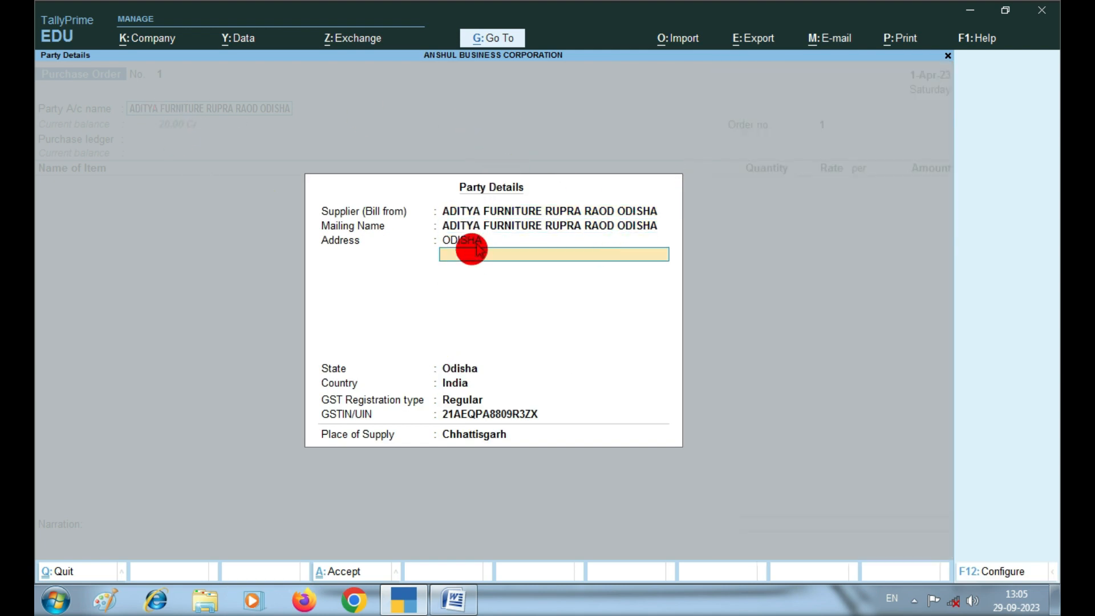
key(Return)
key(Return)
key(Return)
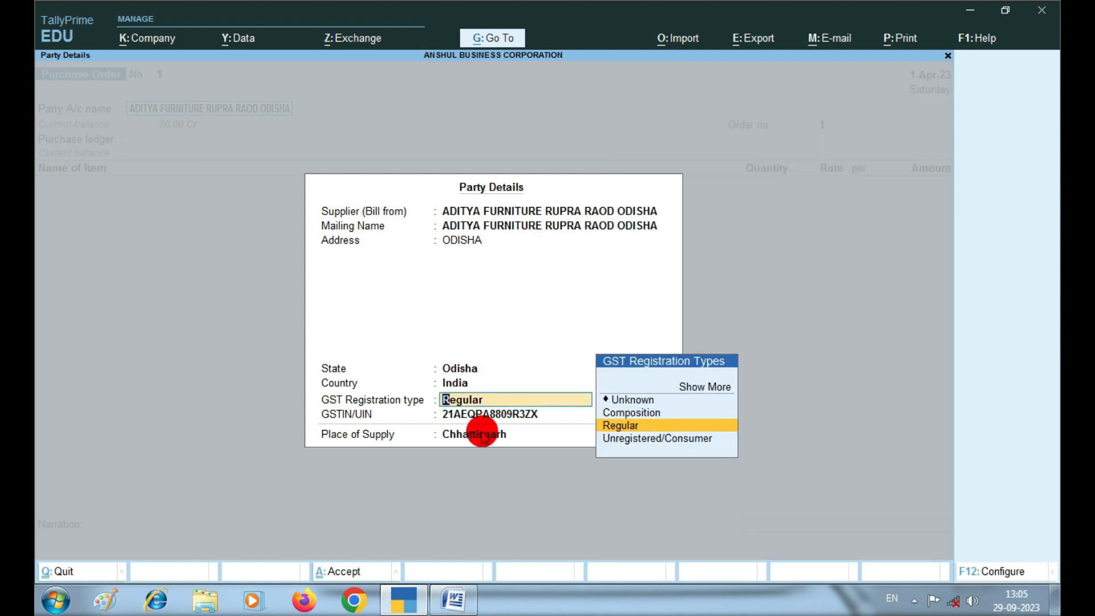
key(Return)
key(Return)
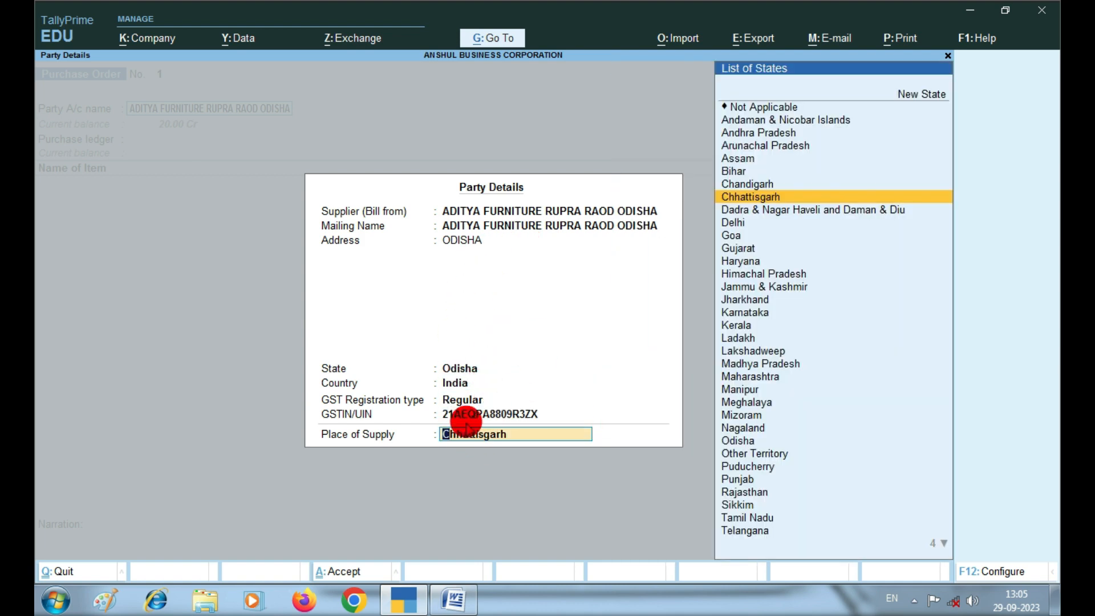
key(Return)
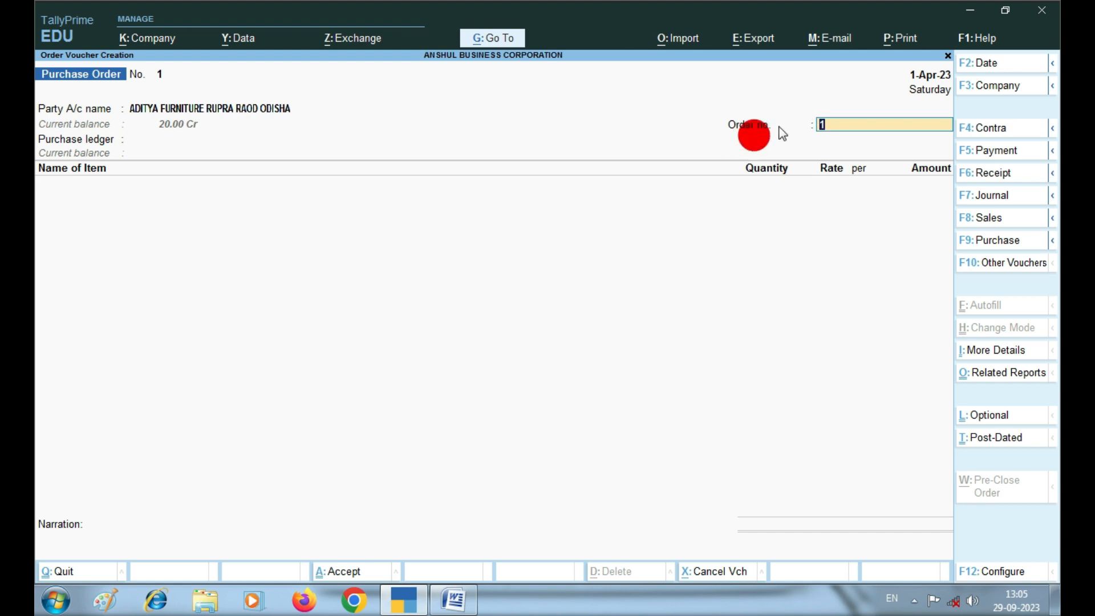
- Keep order number 1, choose GST PURCHASE as the purchase ledger and add PP BOARD as the stock item
key(Return)
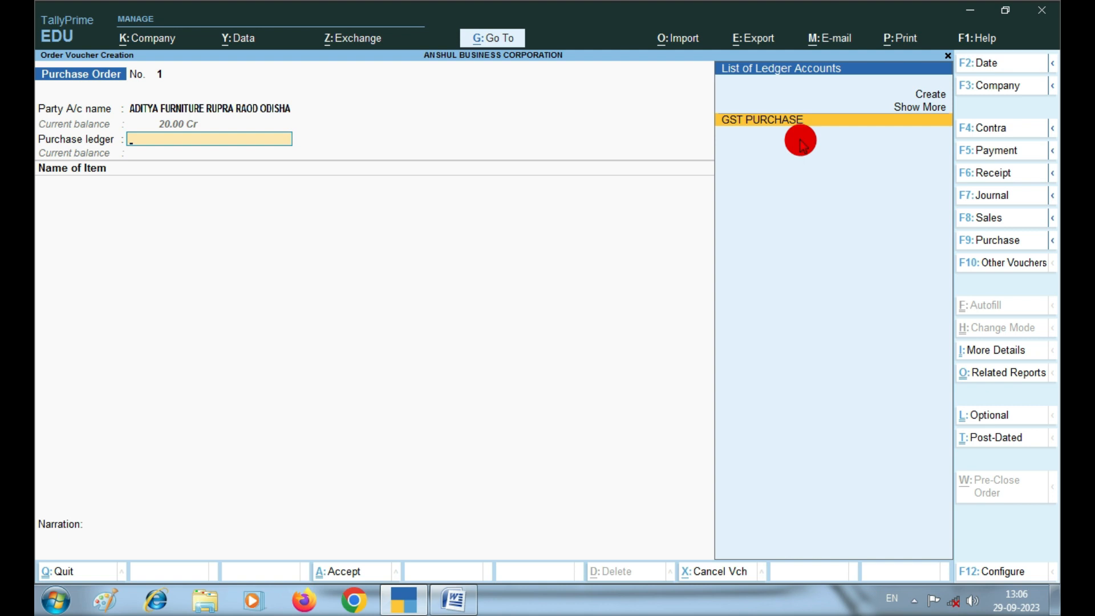
key(Return)
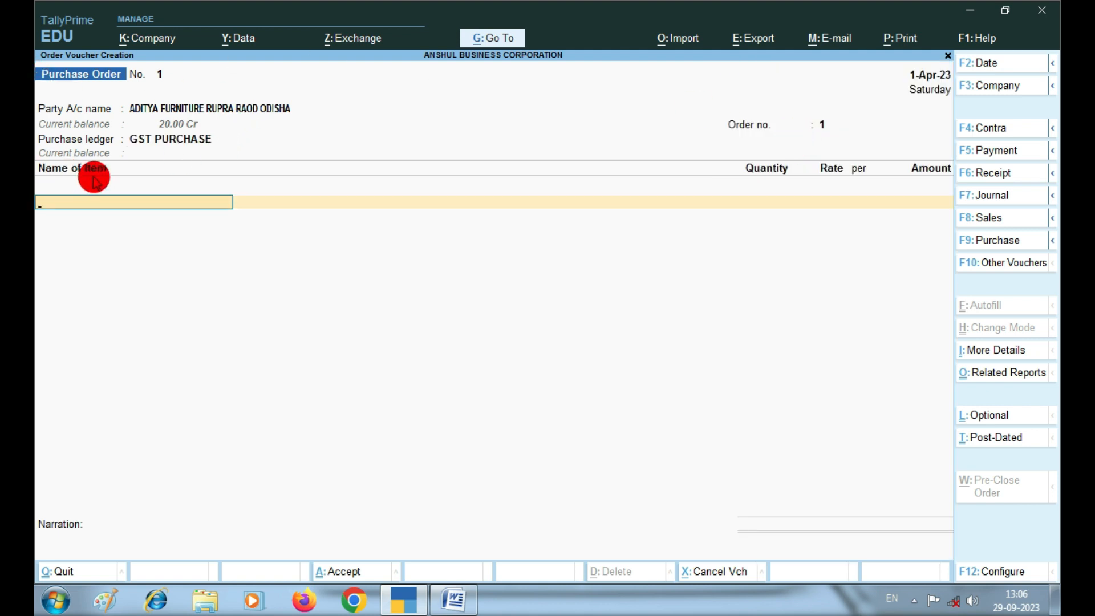
text(B)
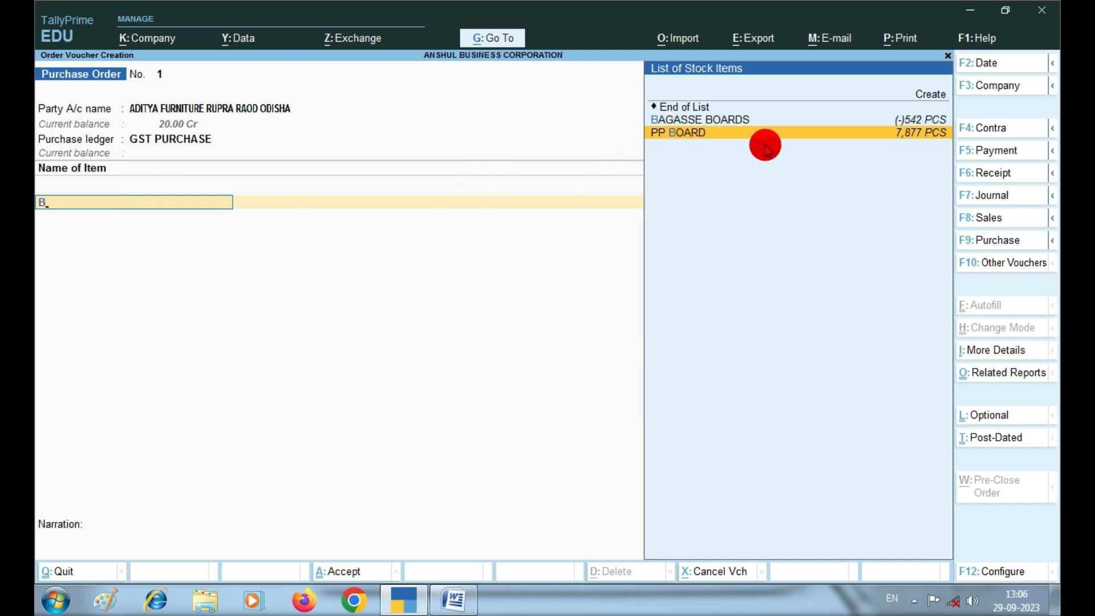
key(Return)
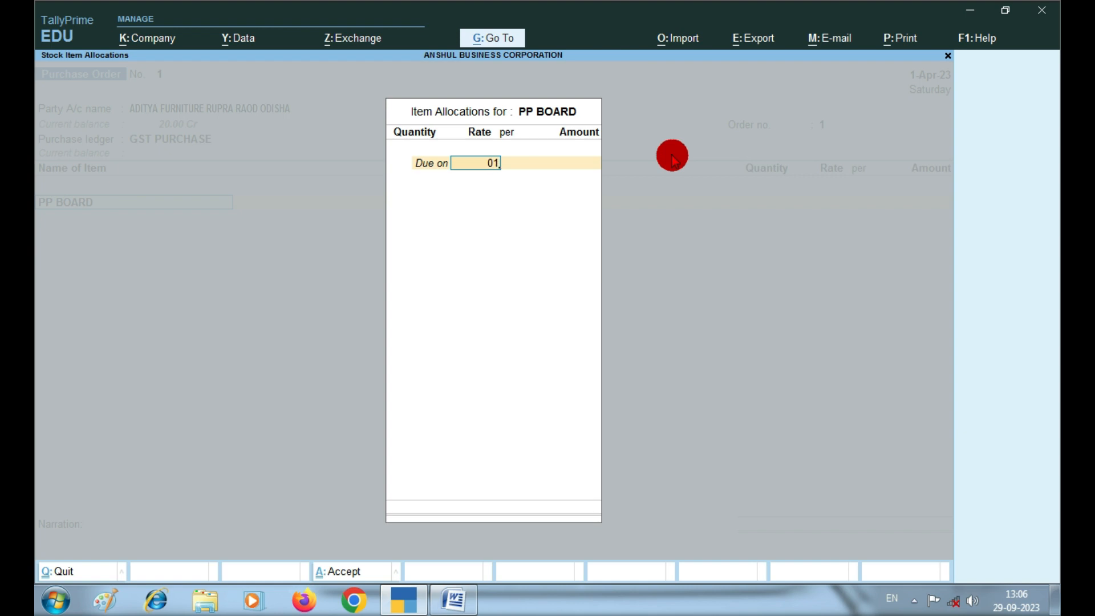
- Allocate 500 PCS of PP BOARD due on 1-May-23 at a rate of 732.07 and accept the item line
text(5)
key(Return)
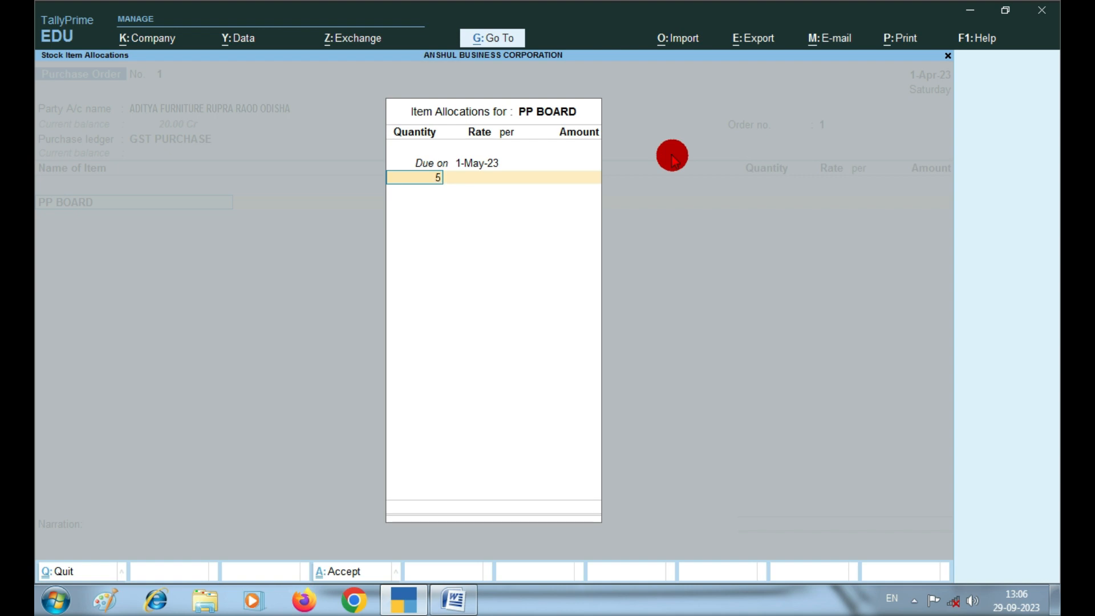
key(Return)
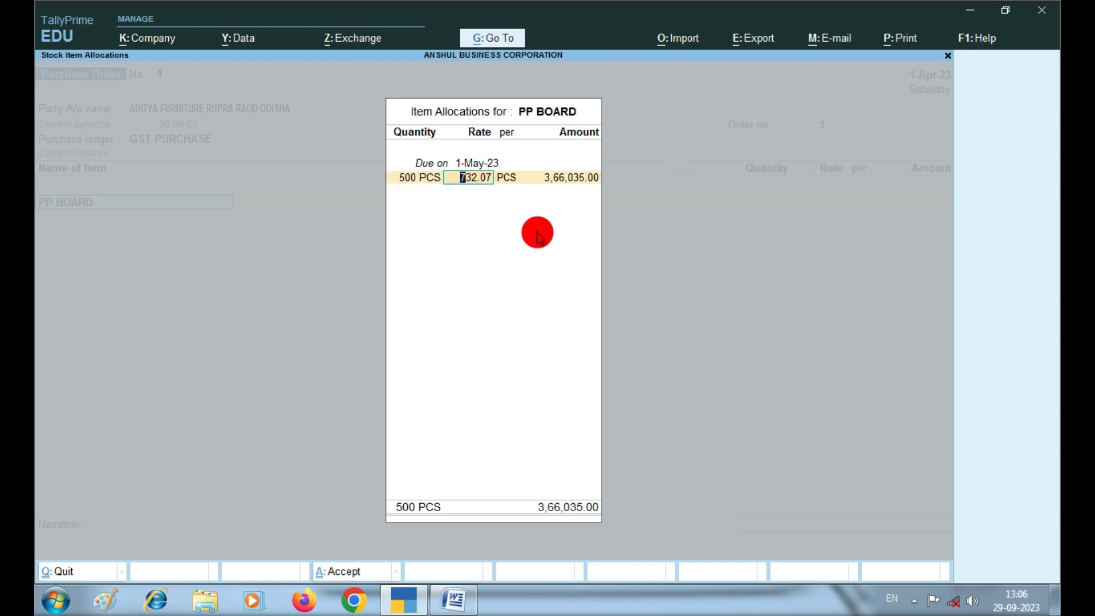
key(Return)
key(Return)
key(Return)
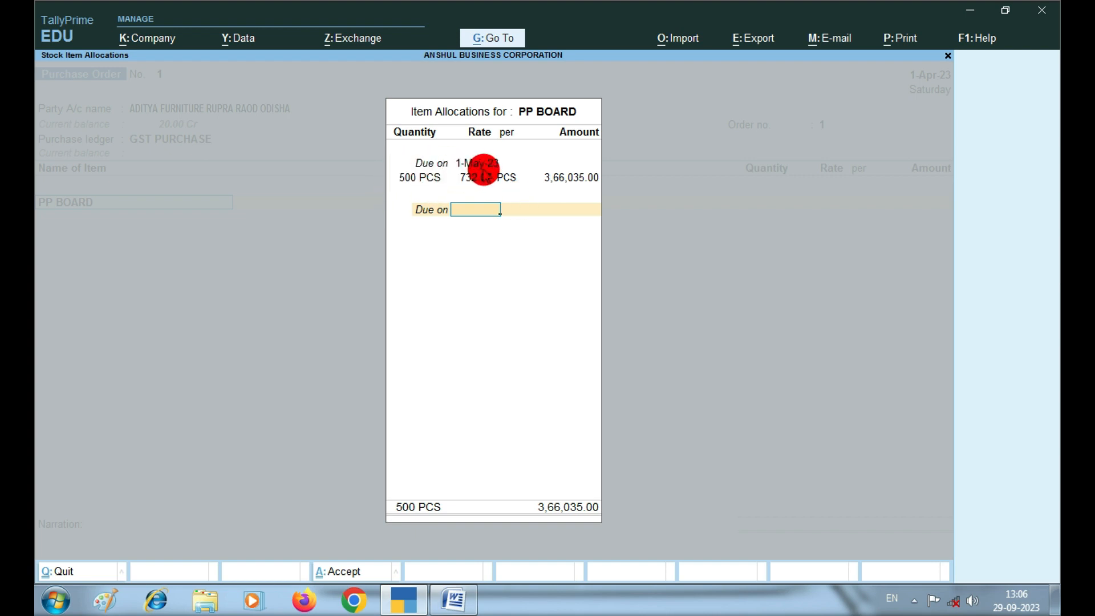
key(Return)
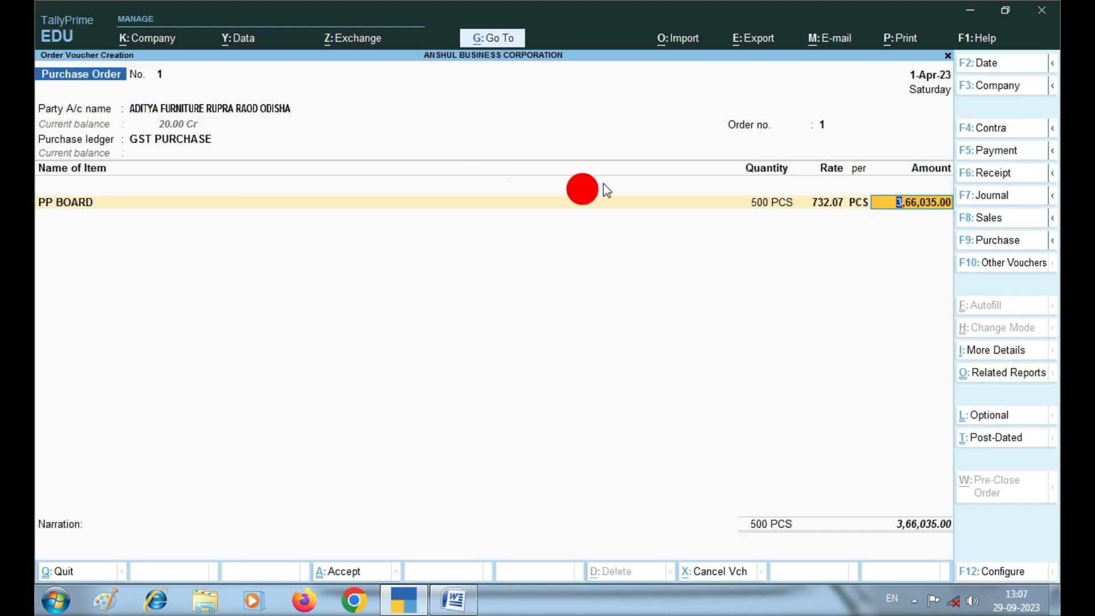
key(Return)
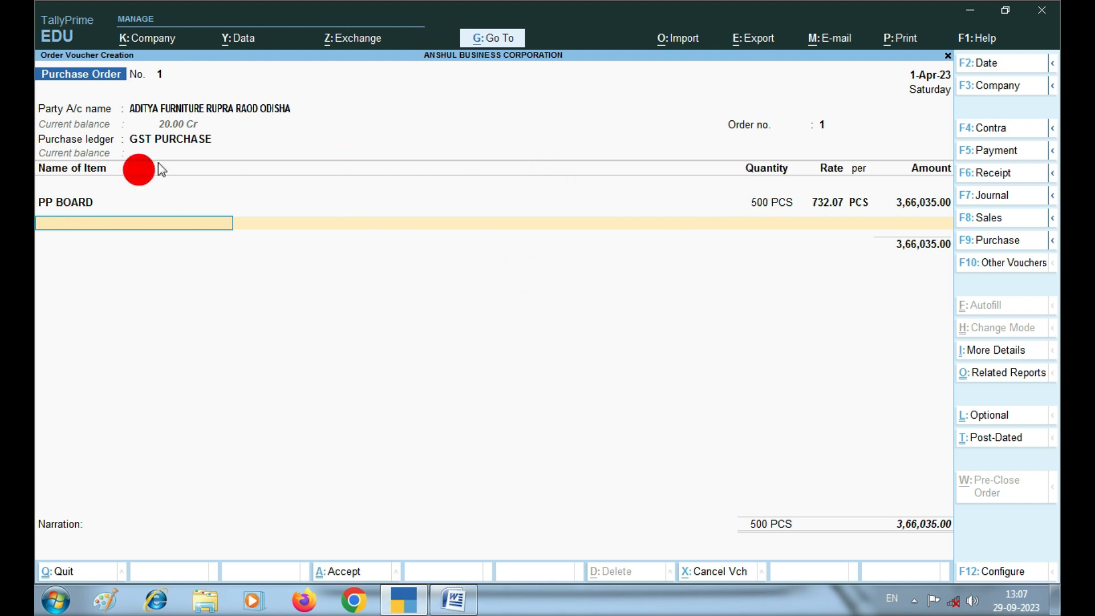
- End the item list, add the IGST ledger below PP BOARD with its calculated amount, and finish the ledger entries
key(Return)
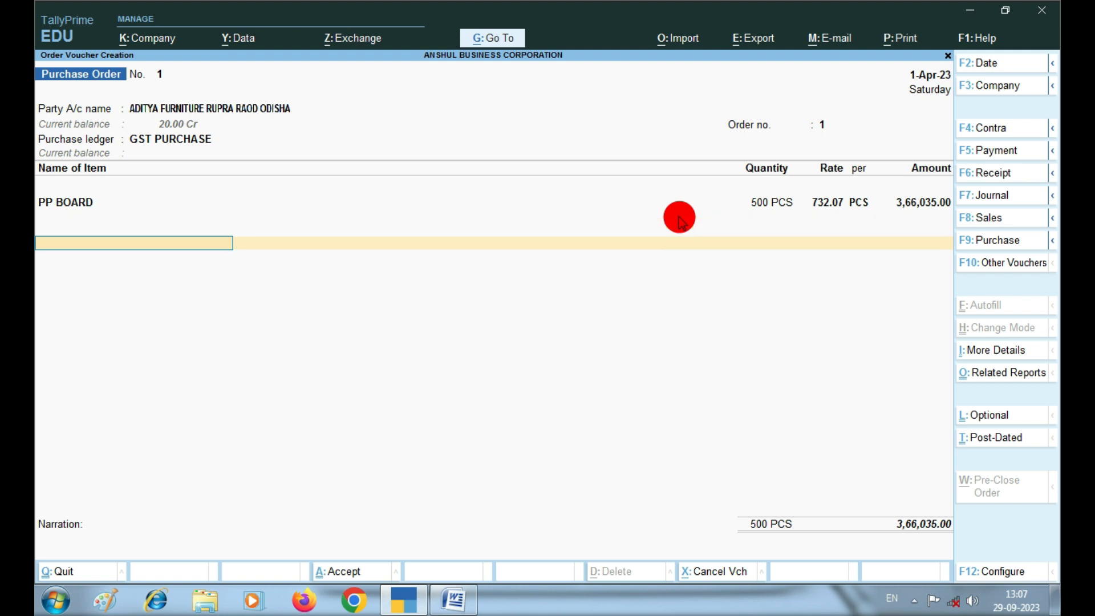
text(I)
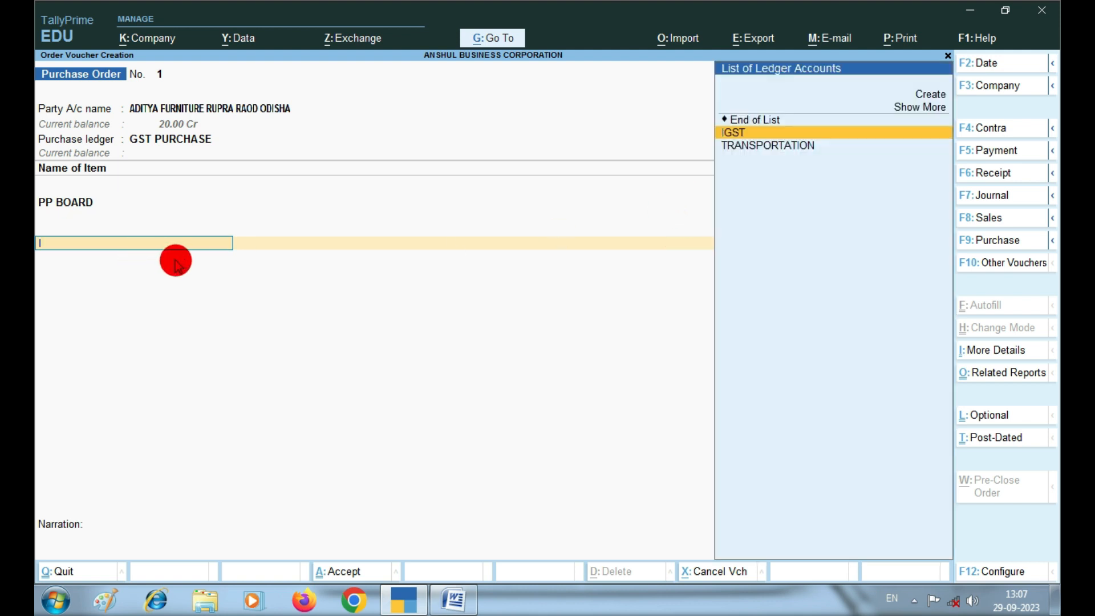
key(Return)
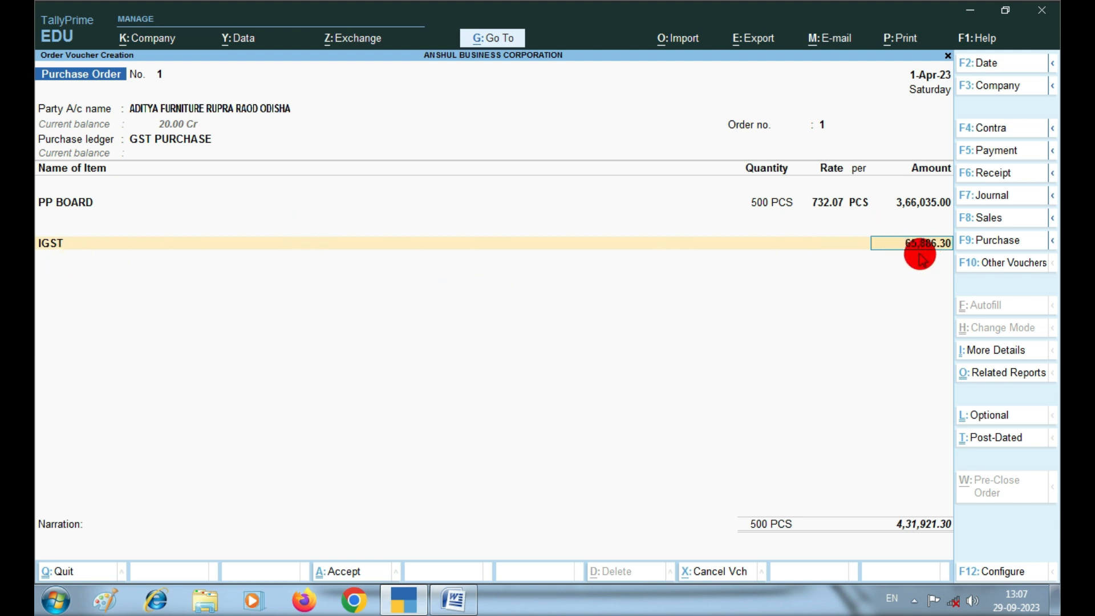
key(Return)
key(Return)
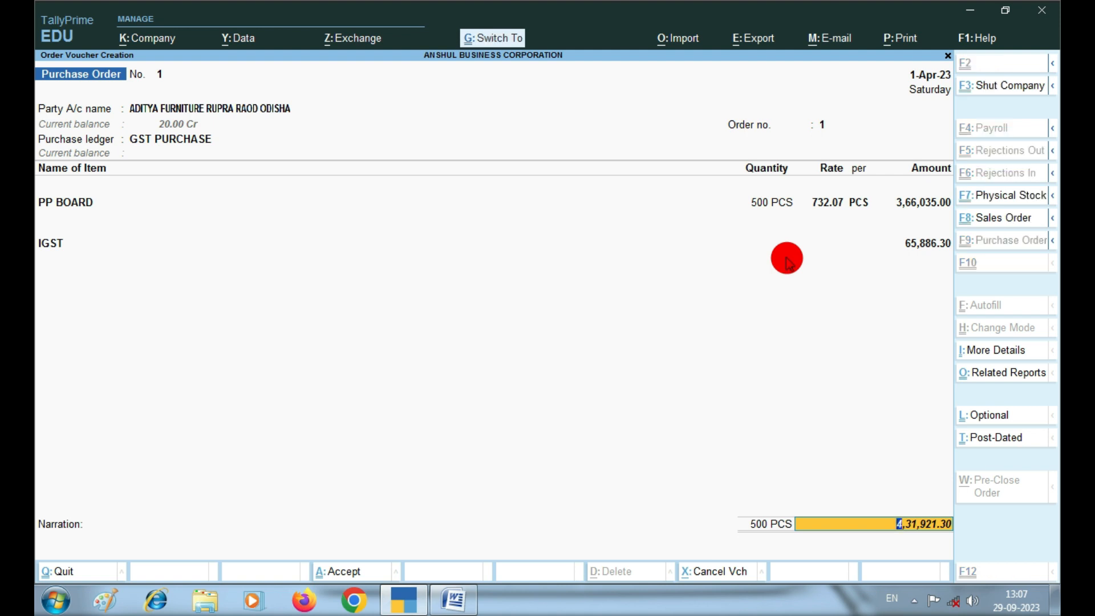
- Preview the purchase order printout zoomed in and examine its party details, order terms, PP BOARD line, IGST and total
key(alt+p)
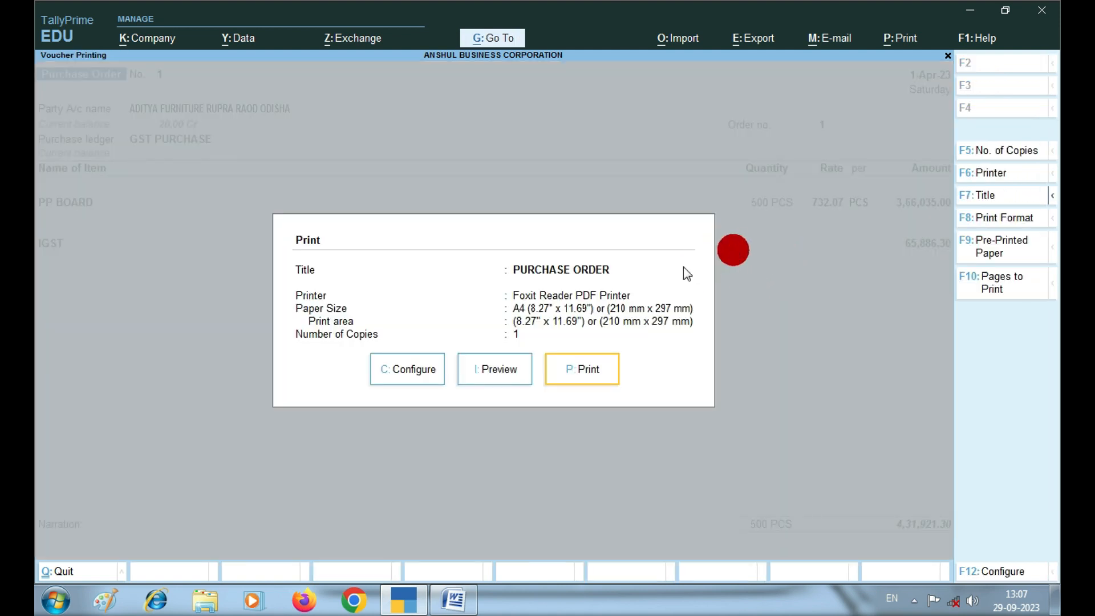
click(494, 377)
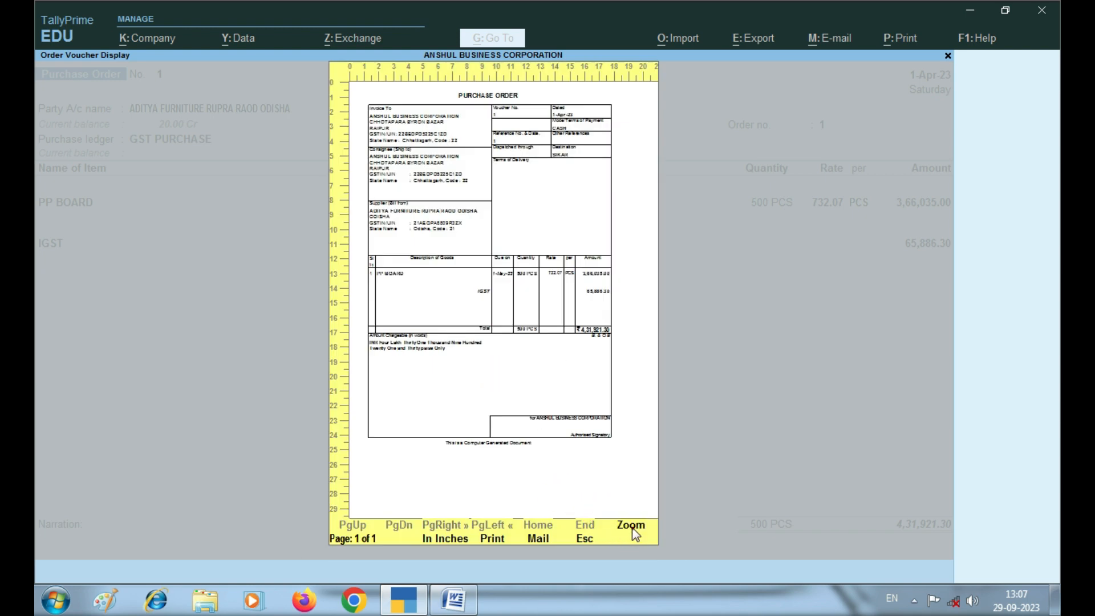
click(633, 531)
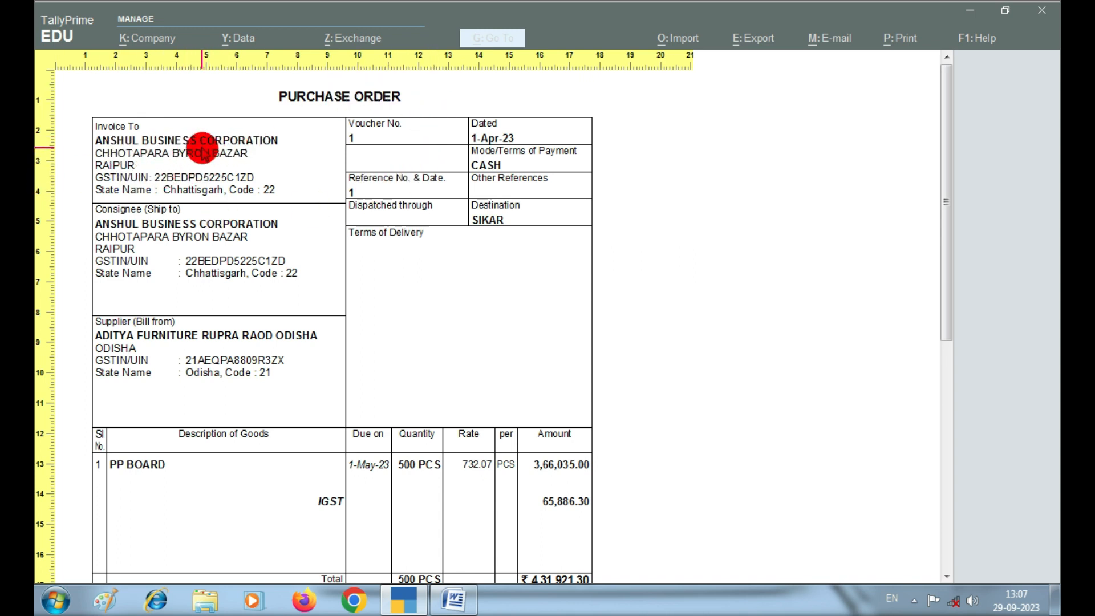
scroll(215, 174, down, 1)
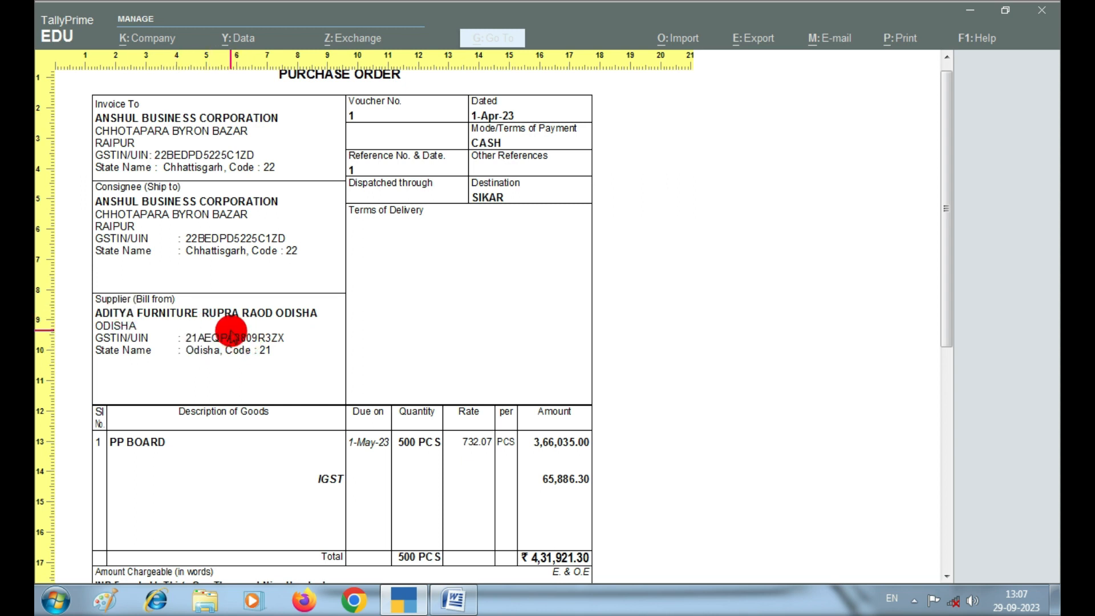
scroll(231, 331, down, 1)
scroll(233, 334, down, 2)
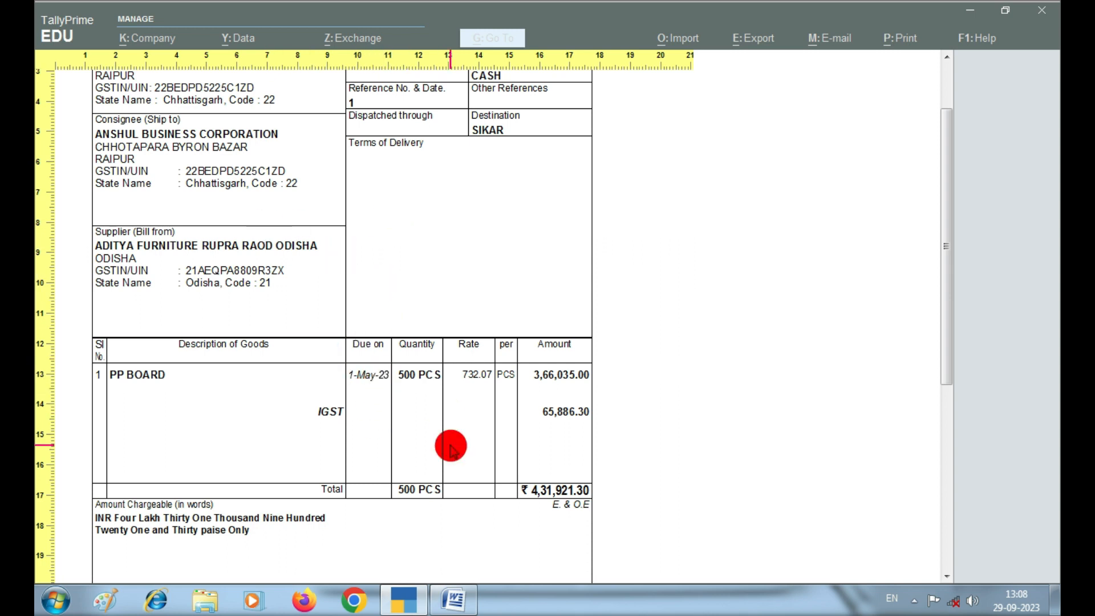
scroll(444, 313, down, 3)
scroll(448, 317, down, 3)
scroll(448, 319, up, 7)
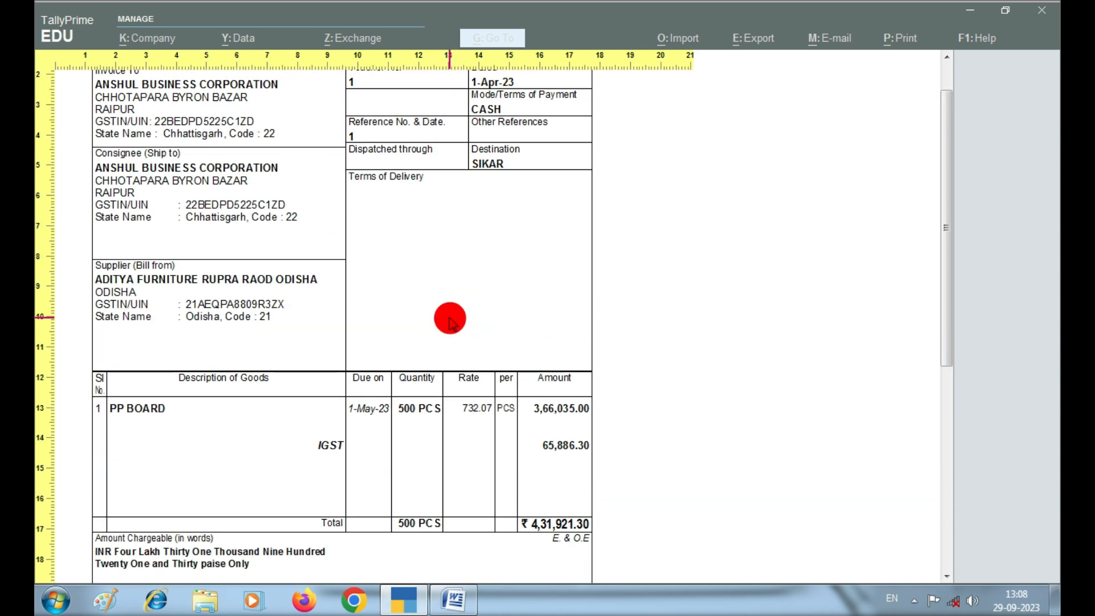
scroll(451, 322, up, 2)
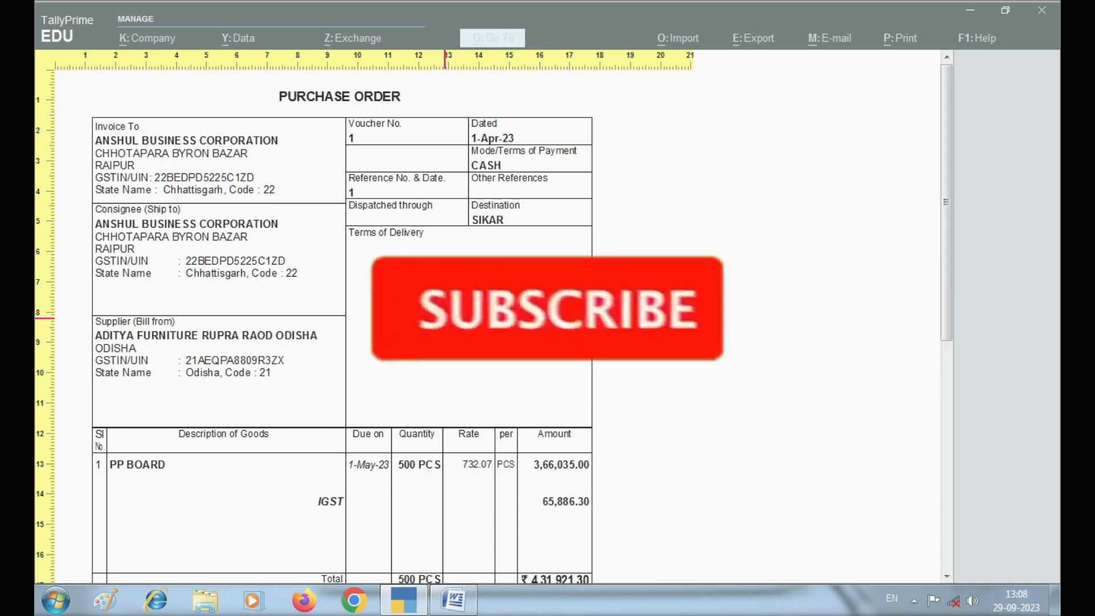